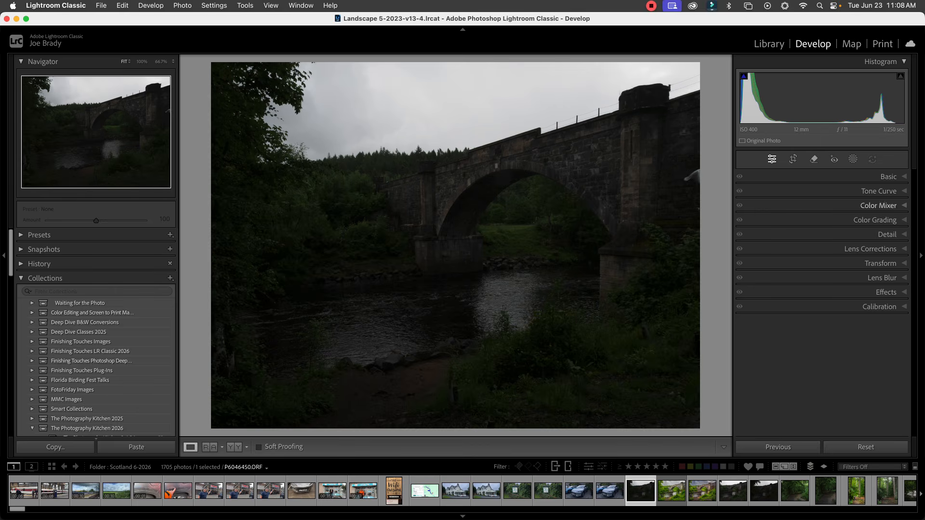
# Apply automatic tone adjustments to the dark bridge photo.
pyautogui.click(889, 177)
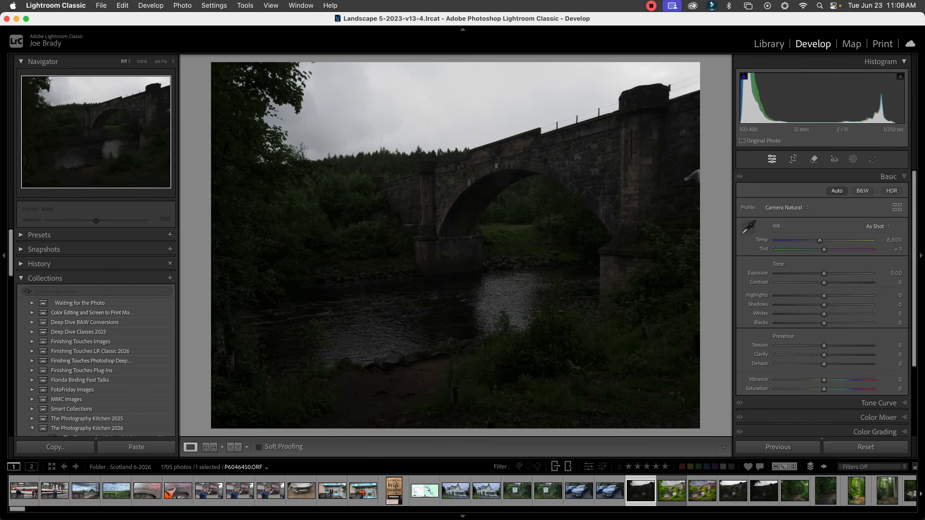
pyautogui.click(837, 191)
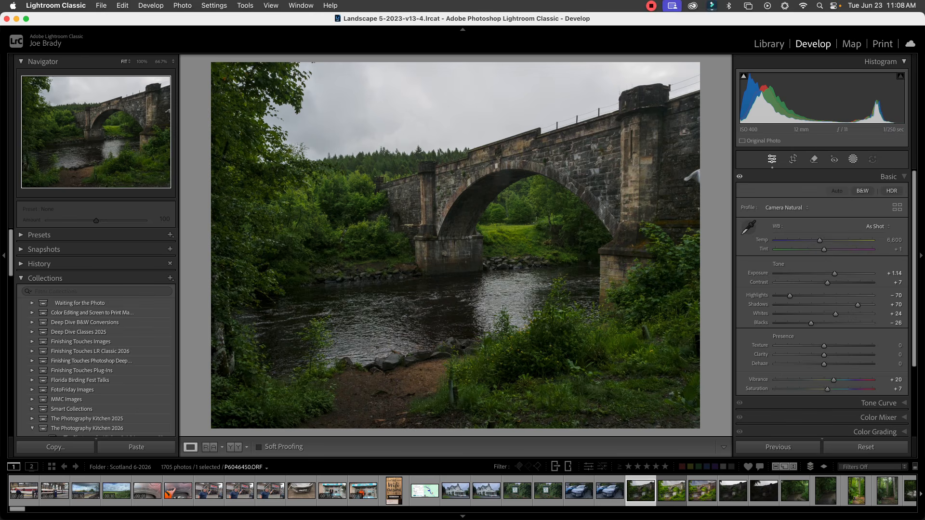
# Mask the sky and set the mask's exposure to -0.65, blacks to -23 and whites to 8.
pyautogui.click(854, 158)
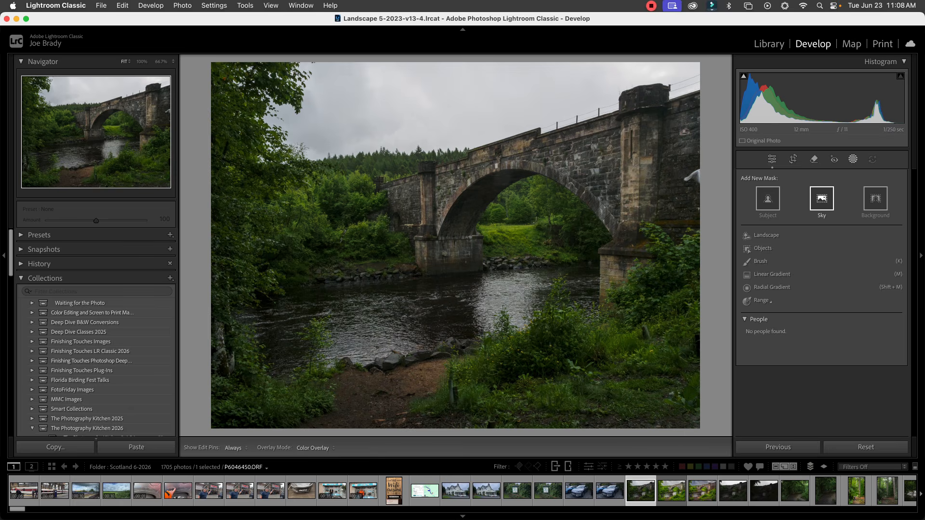
pyautogui.click(822, 198)
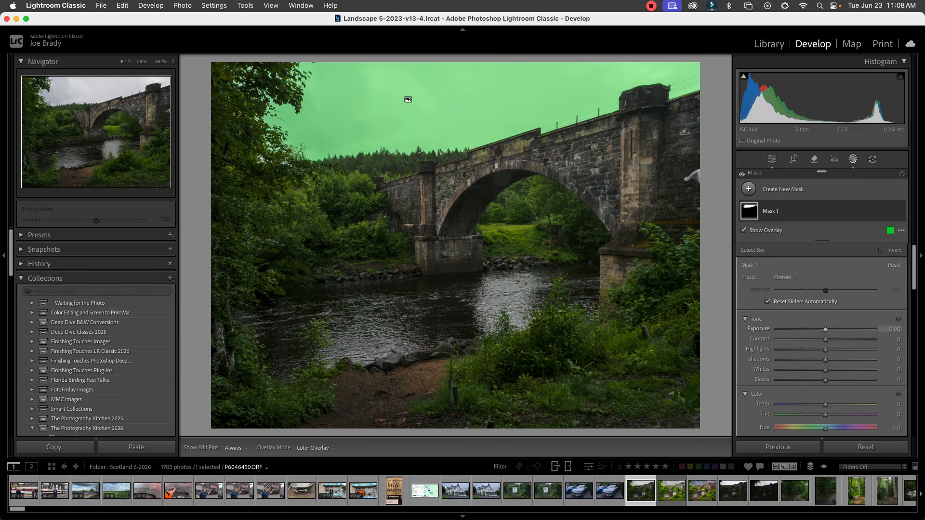
pyautogui.moveTo(826, 329); pyautogui.dragTo(817, 329)
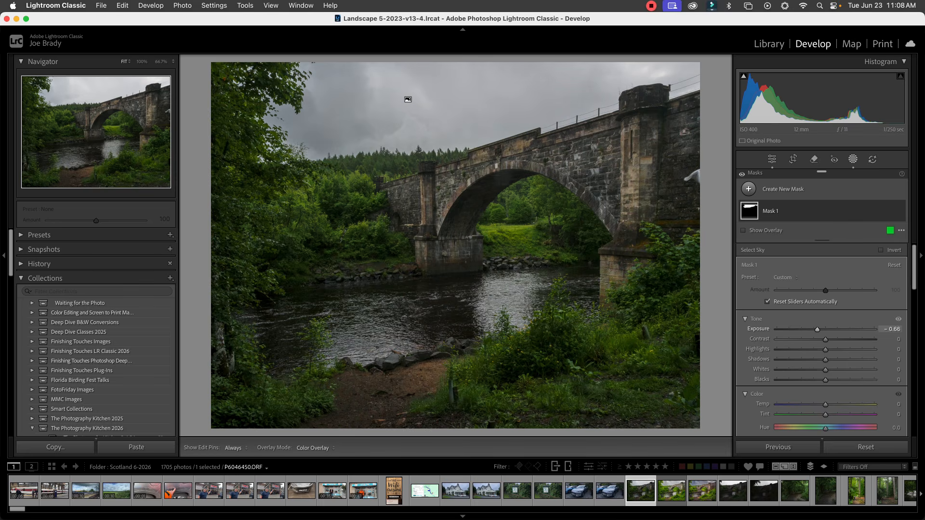
pyautogui.moveTo(825, 380); pyautogui.dragTo(815, 380)
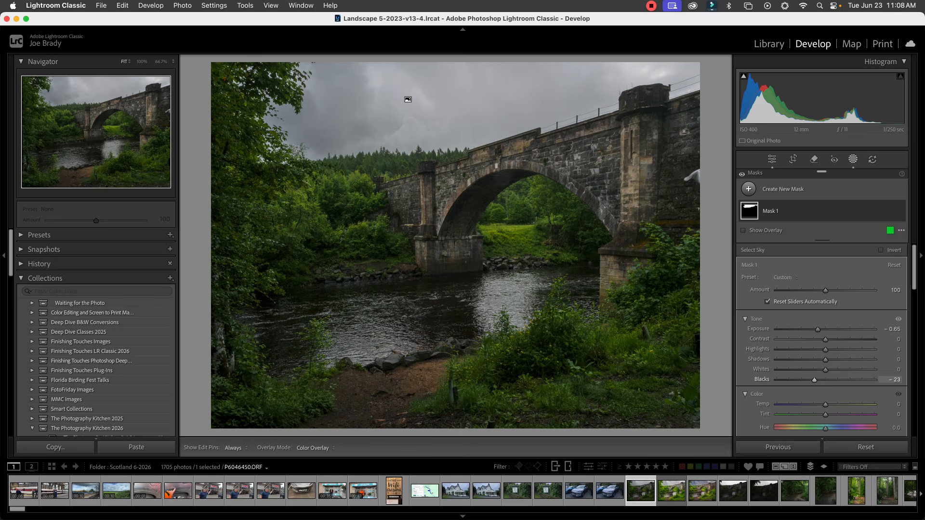
pyautogui.moveTo(825, 370); pyautogui.dragTo(829, 369)
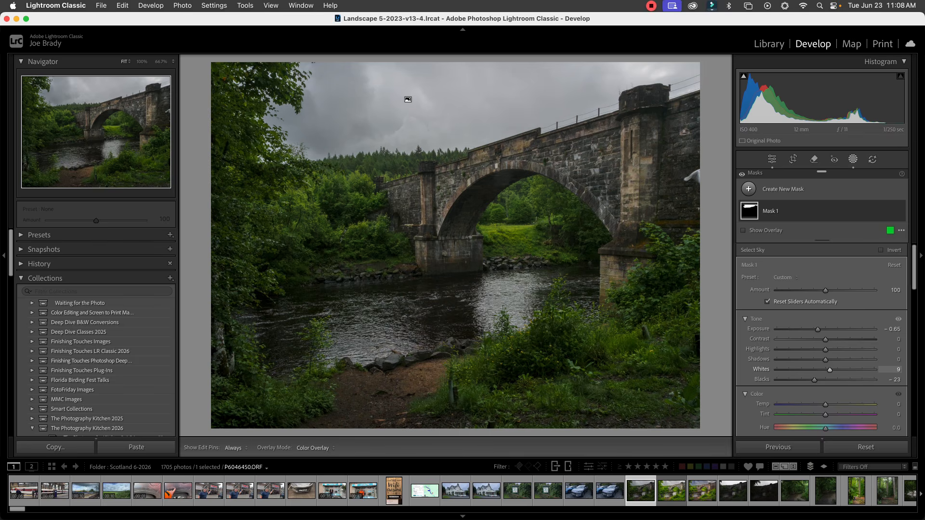
# Set the sky mask's Dehaze to 20.
pyautogui.scroll(-5, 825, 315)
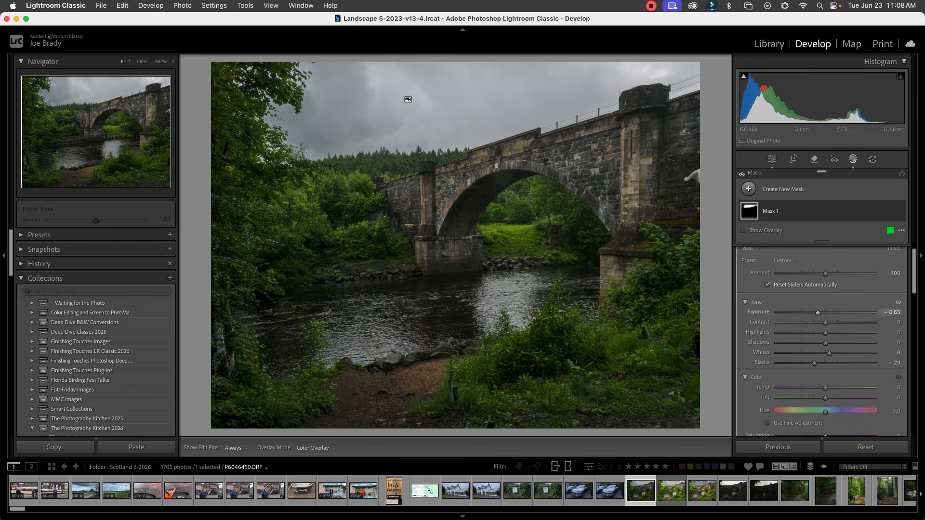
pyautogui.scroll(-7, 826, 315)
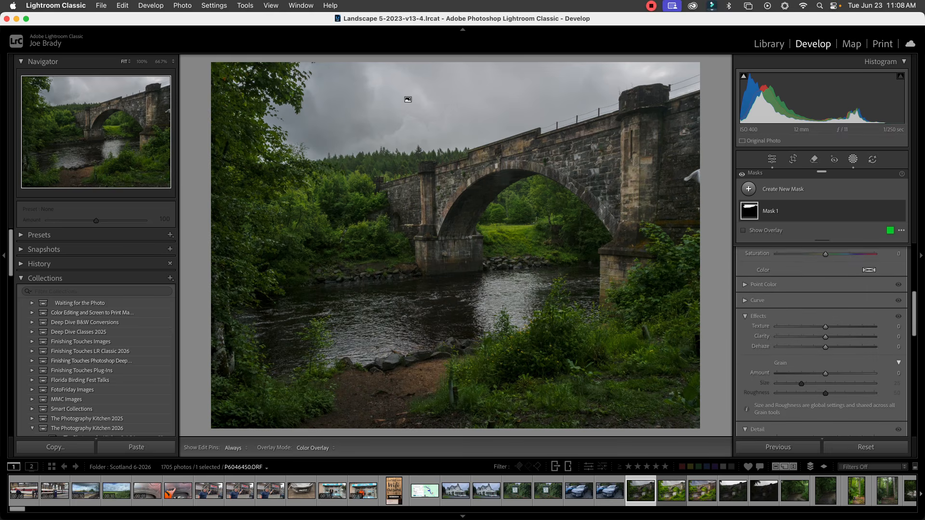
pyautogui.moveTo(826, 323); pyautogui.dragTo(835, 323)
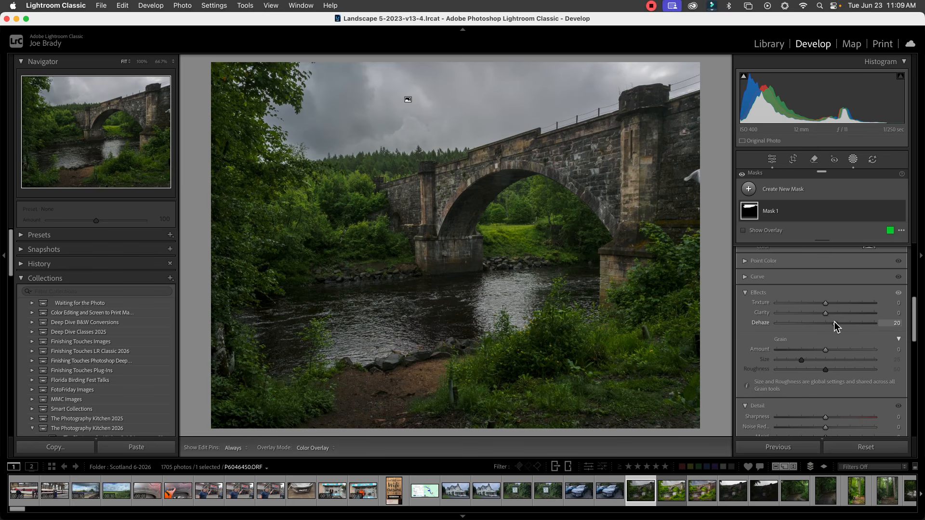
pyautogui.scroll(1, 835, 322)
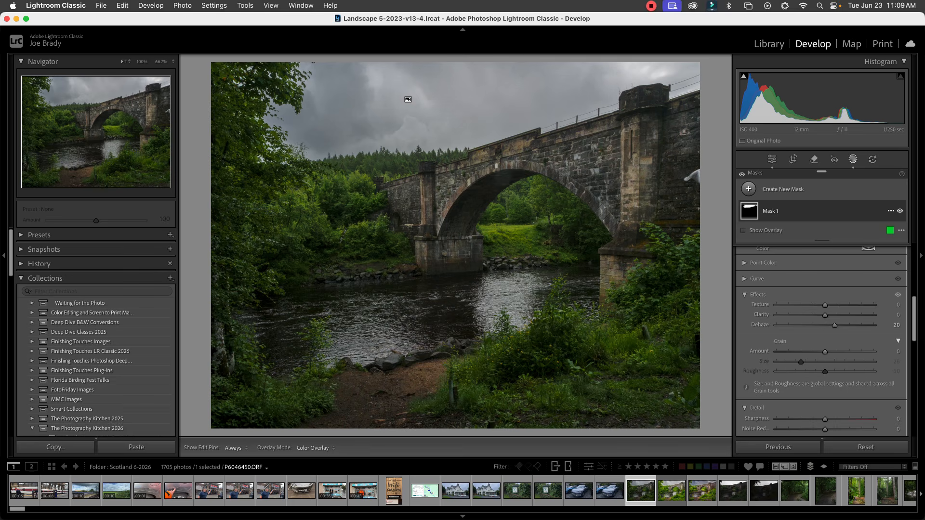
# Duplicate and invert the sky mask to cover the bridge, river and foliage.
pyautogui.click(891, 211)
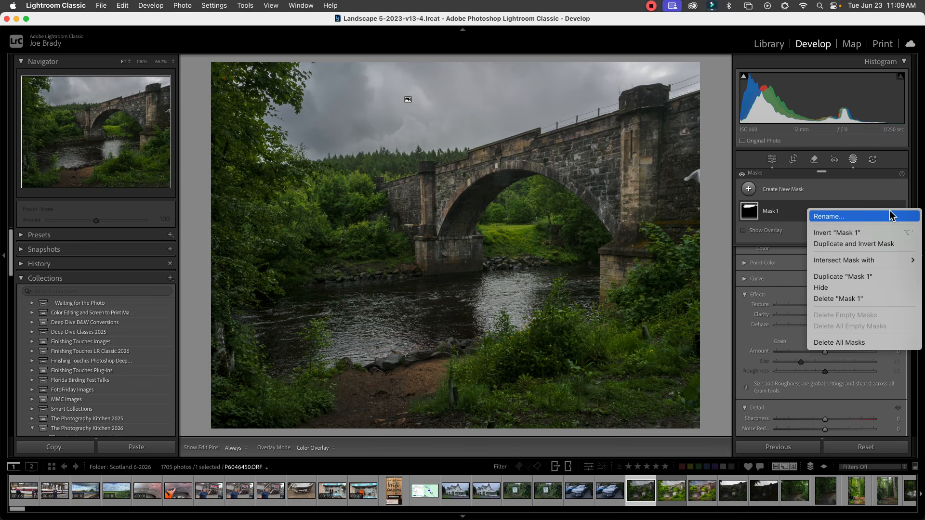
pyautogui.press('Down')
pyautogui.press('Down')
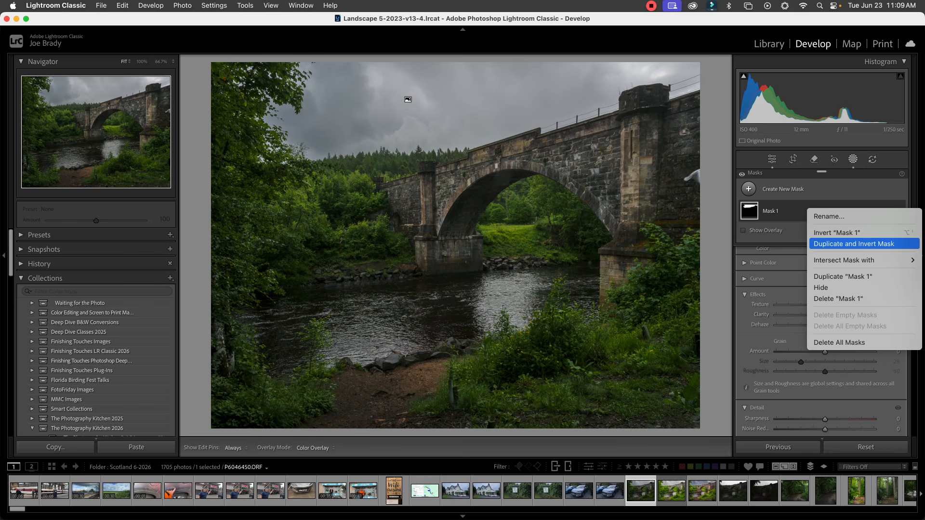
pyautogui.click(881, 243)
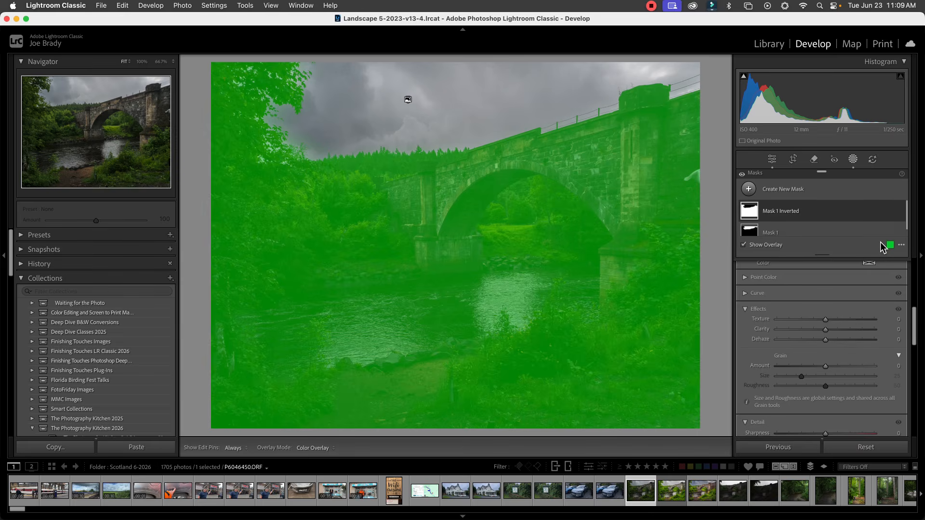
# Set the inverted mask's exposure to 0.85 and saturation to 13, hiding its overlay, and leave masking.
pyautogui.scroll(10, 822, 346)
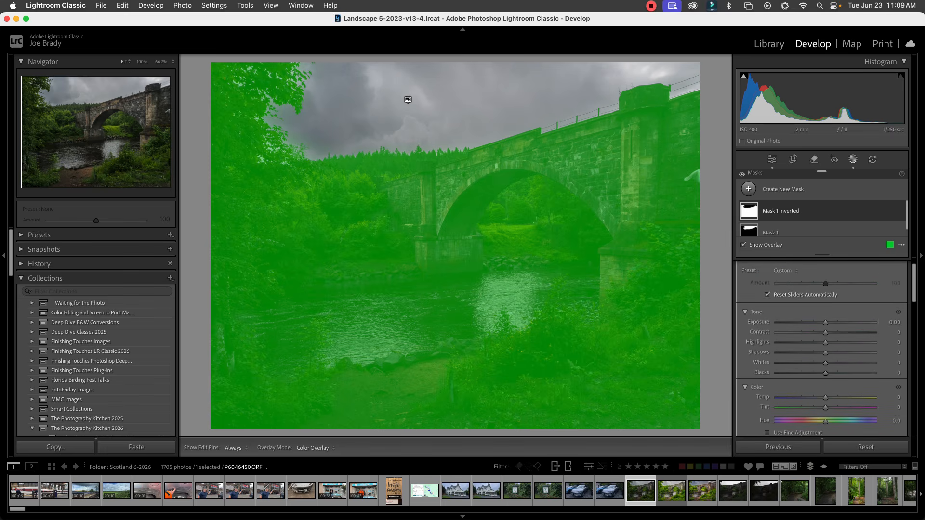
pyautogui.press('o')
pyautogui.moveTo(824, 323); pyautogui.dragTo(835, 320)
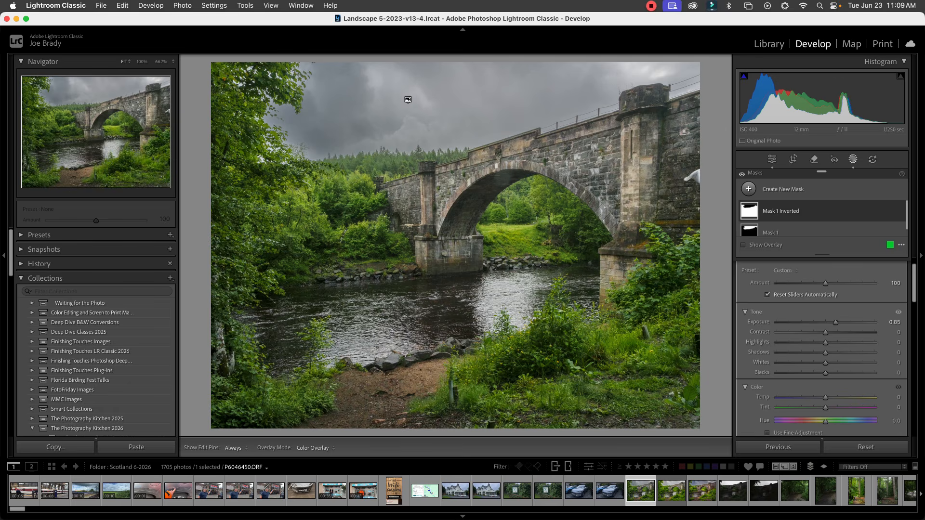
pyautogui.scroll(-2, 822, 351)
pyautogui.scroll(-2, 822, 351)
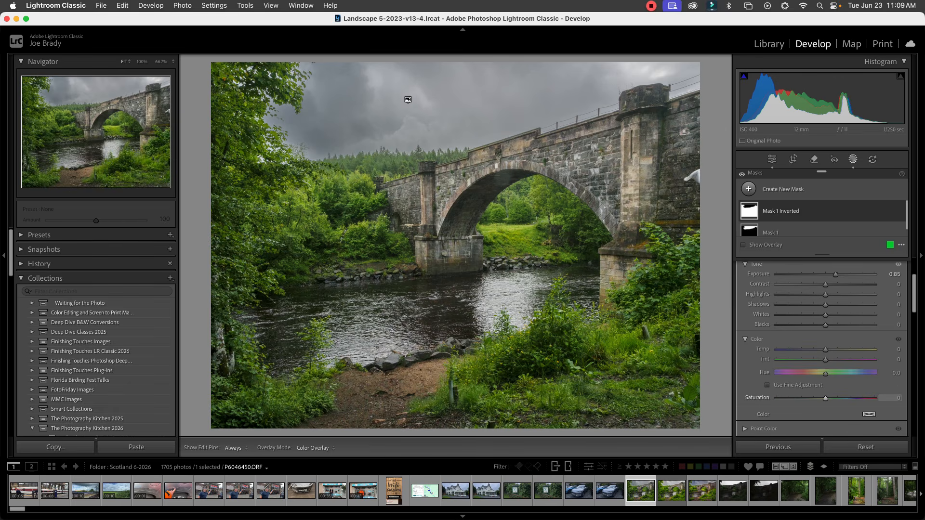
pyautogui.moveTo(825, 398); pyautogui.dragTo(831, 398)
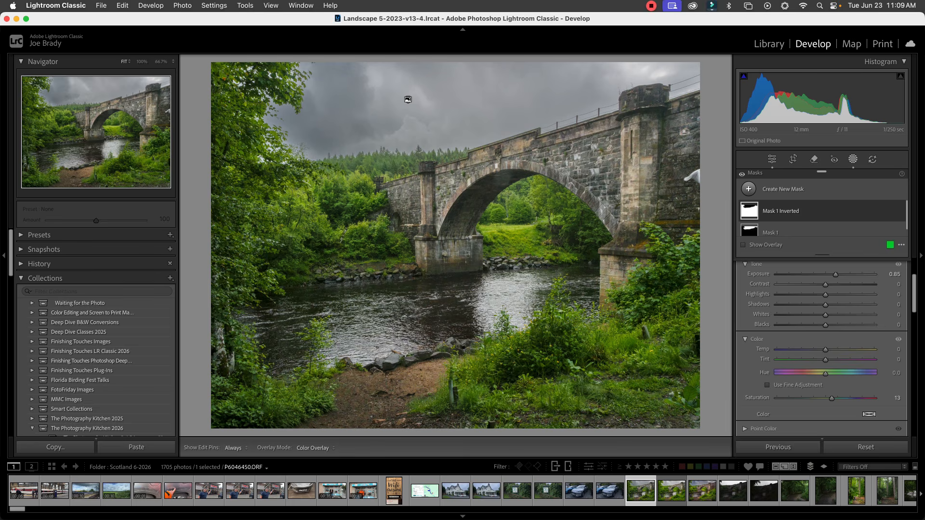
pyautogui.scroll(-5, 821, 347)
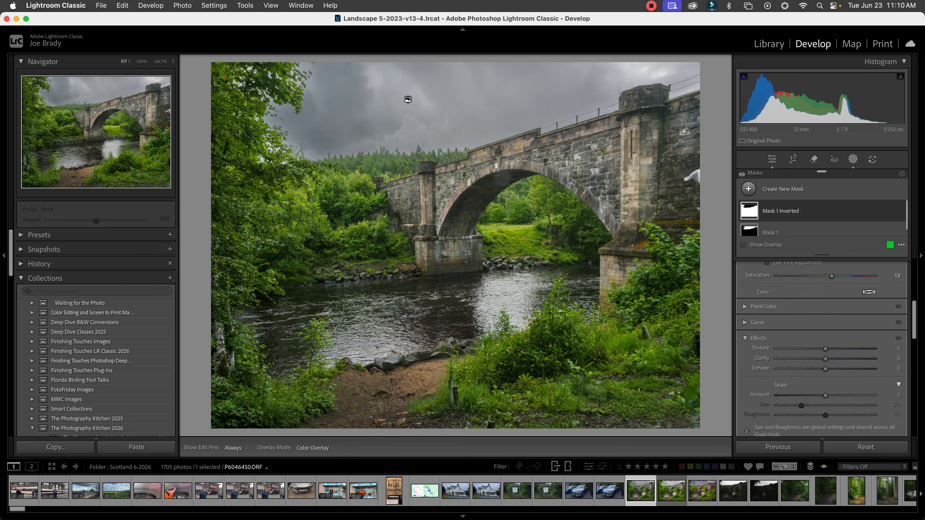
pyautogui.hotkey('shift', 'w')
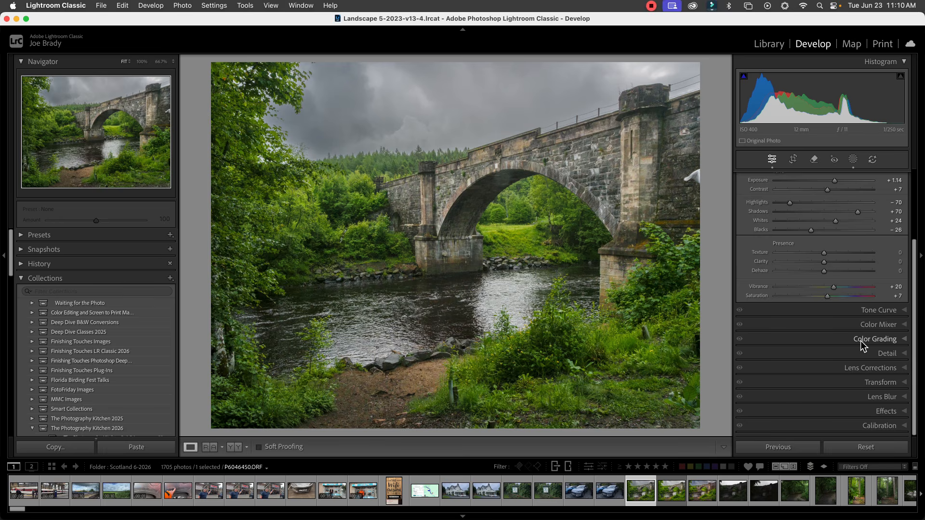
# Sample the bright yellow-green grass with Point Color and shift it greener, with hue shift 11 and saturation shift -1.
pyautogui.click(878, 324)
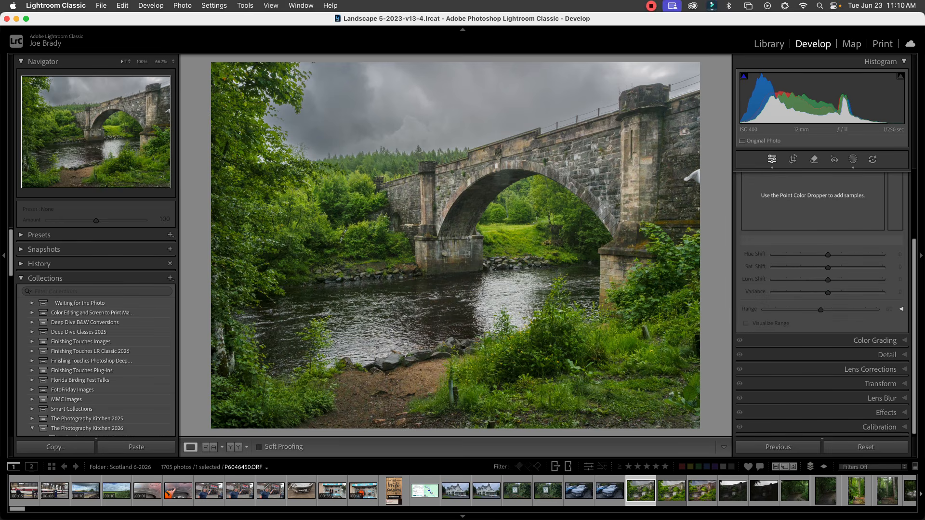
pyautogui.scroll(4, 823, 304)
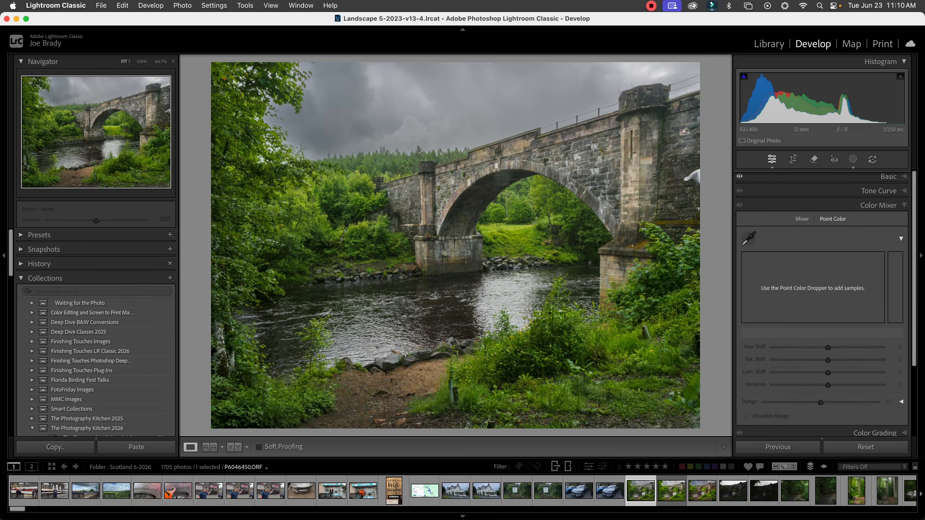
pyautogui.click(748, 238)
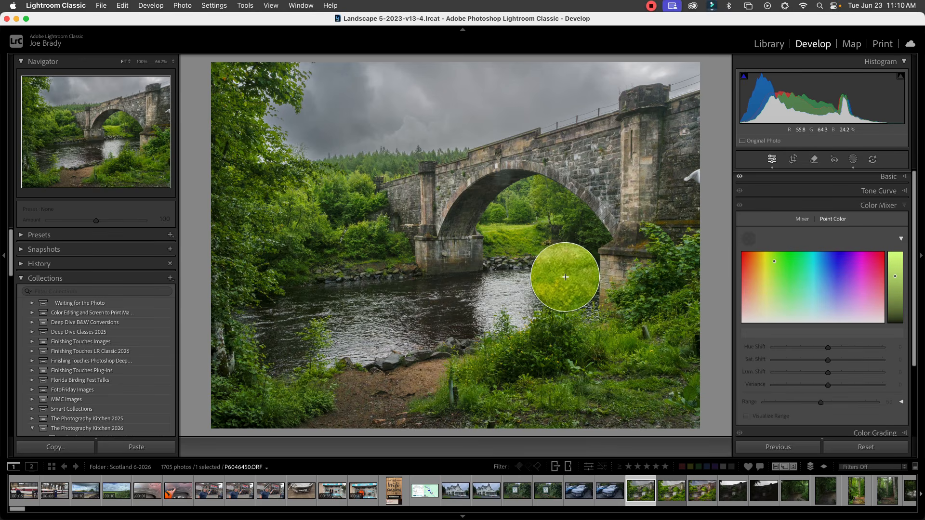
pyautogui.click(564, 276)
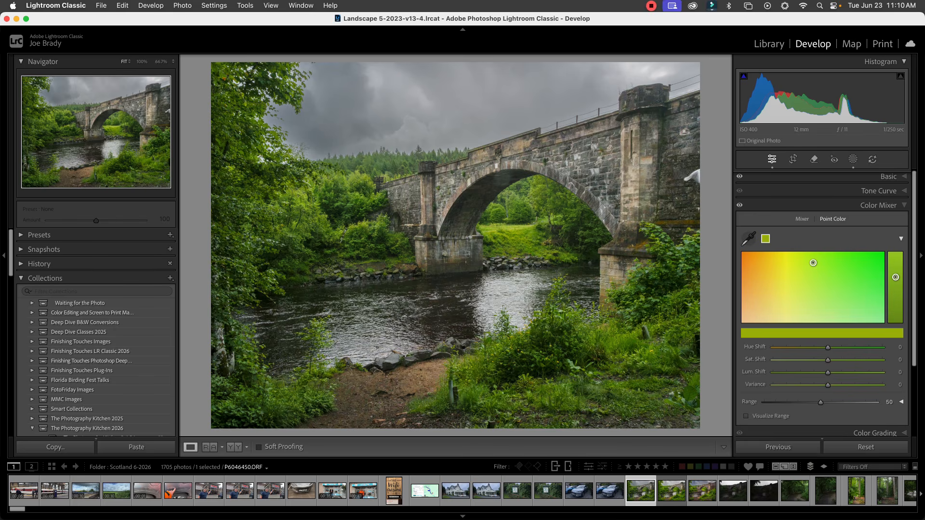
pyautogui.moveTo(814, 263); pyautogui.dragTo(826, 263)
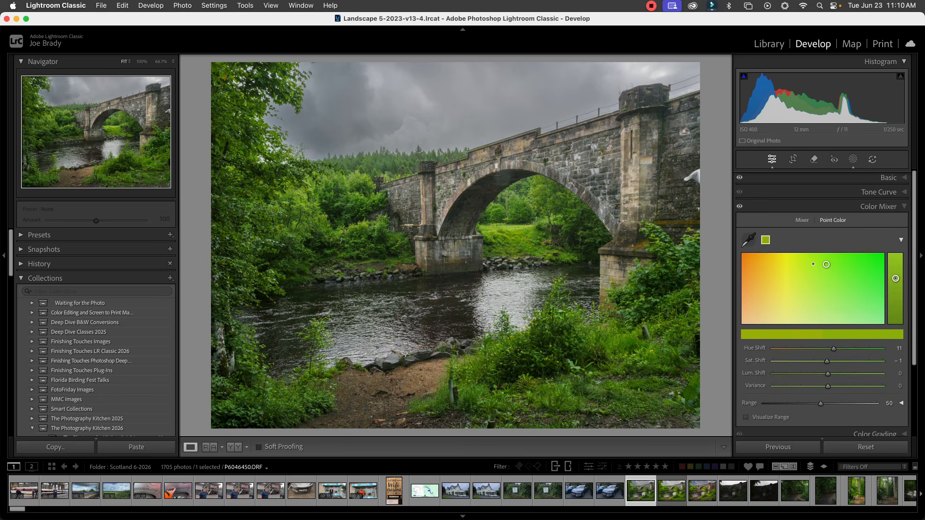
# Warm the whole photo's white balance by setting the temperature to 7,132.
pyautogui.press('super+1')
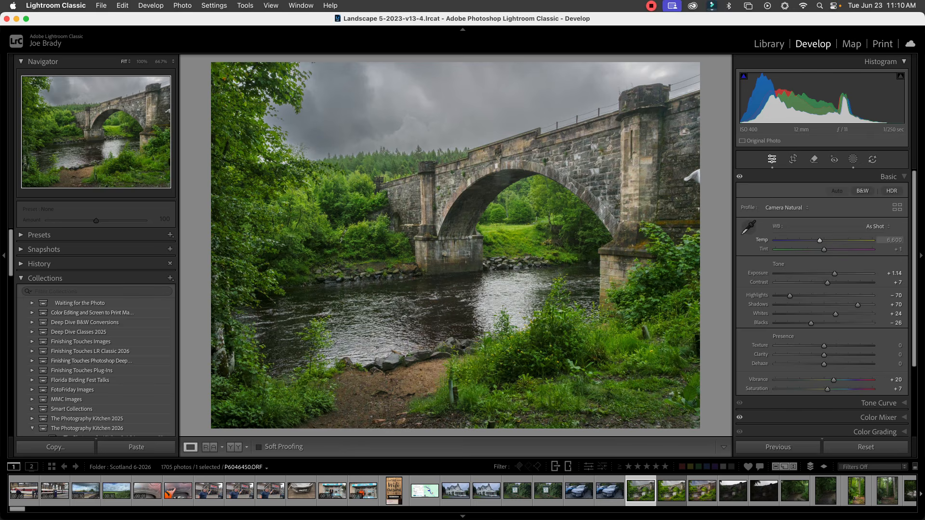
pyautogui.moveTo(820, 240)
pyautogui.mouseDown()
pyautogui.moveTo(831, 240)
pyautogui.moveTo(813, 240)
pyautogui.moveTo(825, 240)
pyautogui.moveTo(824, 249)
pyautogui.mouseUp()
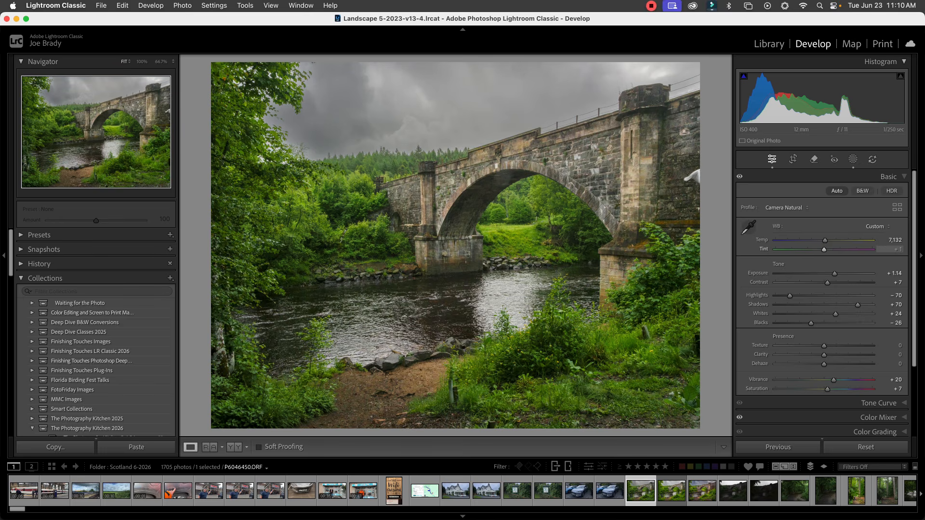
# Raise the whole photo's contrast to +25 and exposure to +1.20.
pyautogui.press('.')
pyautogui.press('.')
pyautogui.press('=')
pyautogui.press('=')
pyautogui.press('=')
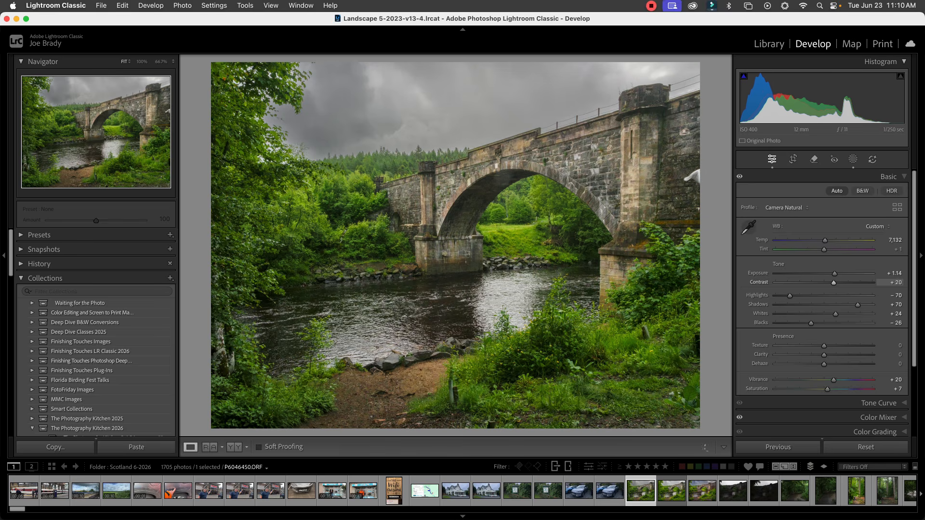
pyautogui.press('=')
pyautogui.press('=')
pyautogui.press(',')
pyautogui.press('=')
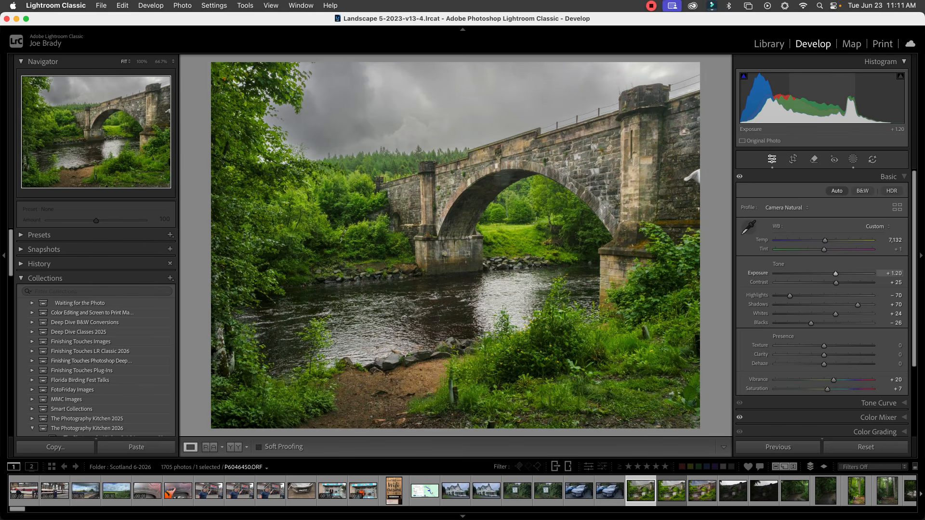
pyautogui.moveTo(835, 273); pyautogui.dragTo(836, 274)
# Create a virtual copy of the edited bridge photo and reset all of its develop settings.
pyautogui.press('super+apostrophe')
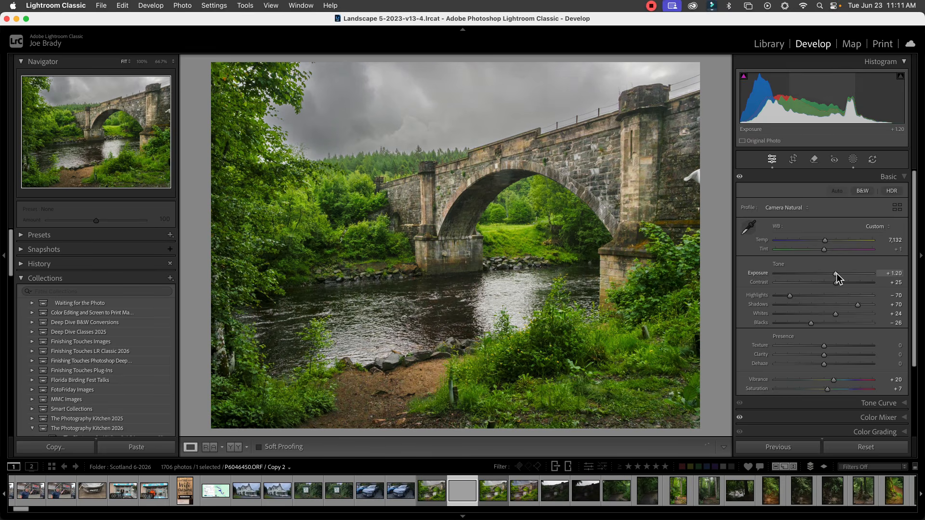
pyautogui.click(866, 448)
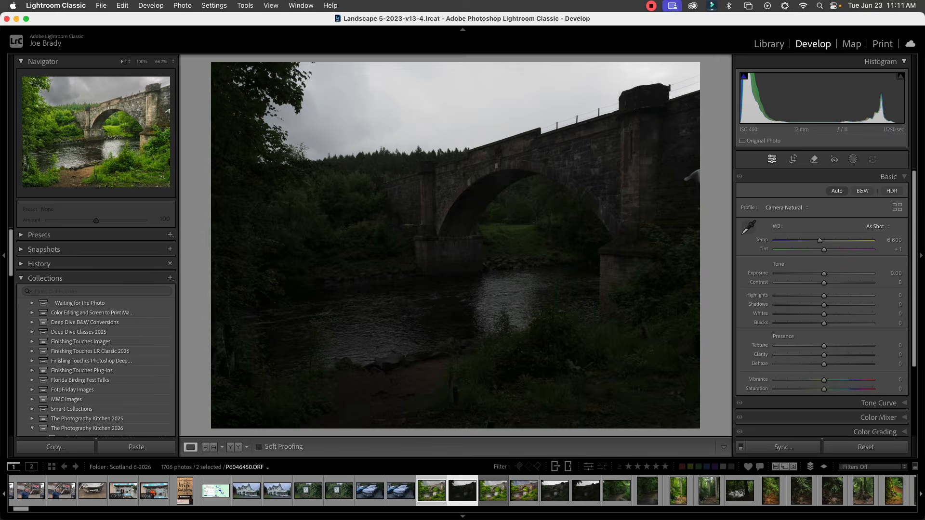
# Compare the unedited and edited versions of the bridge photo in full screen.
pyautogui.press('f')
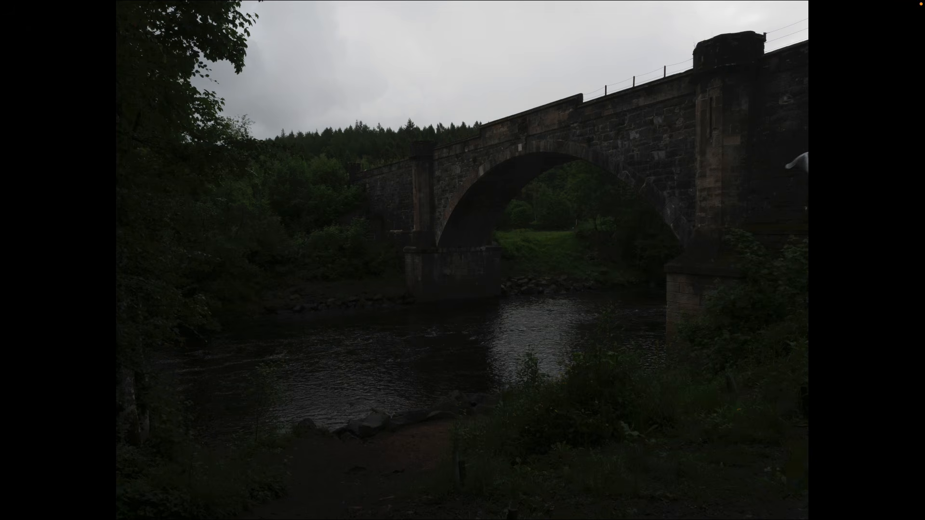
pyautogui.press('\\')
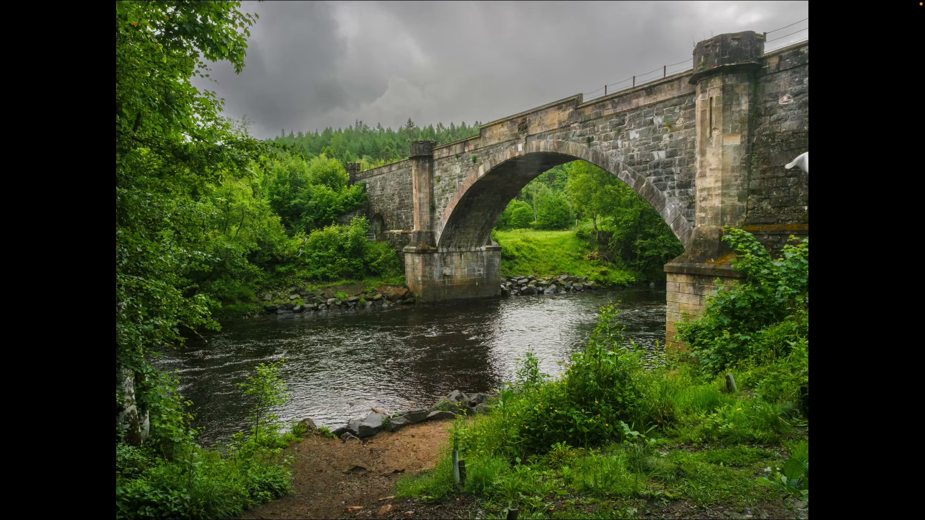